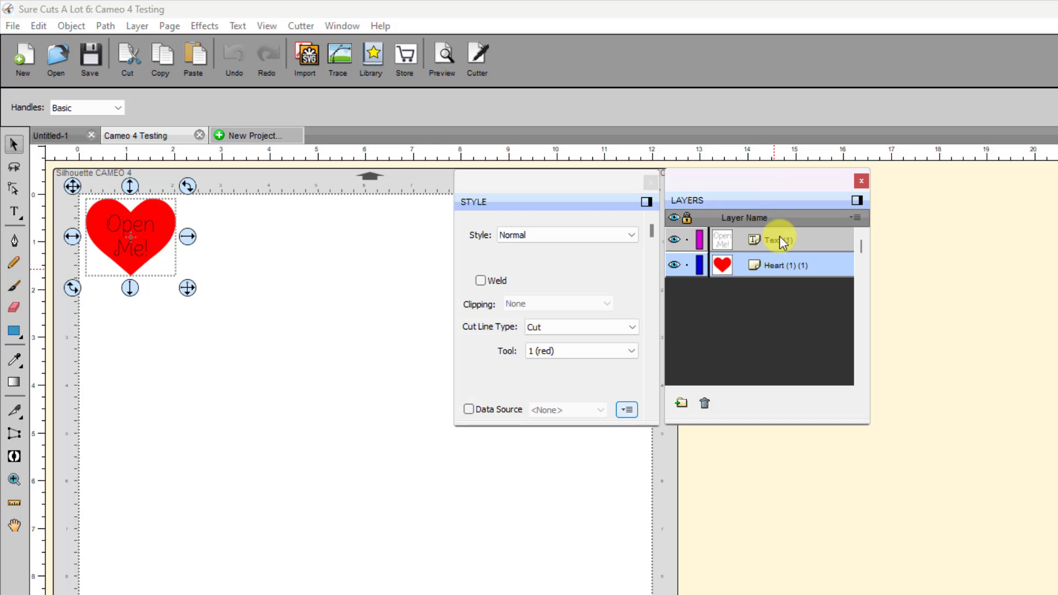
- Set the cut line type of the "Open Me!" text layer to Draw
left_click(779, 238)
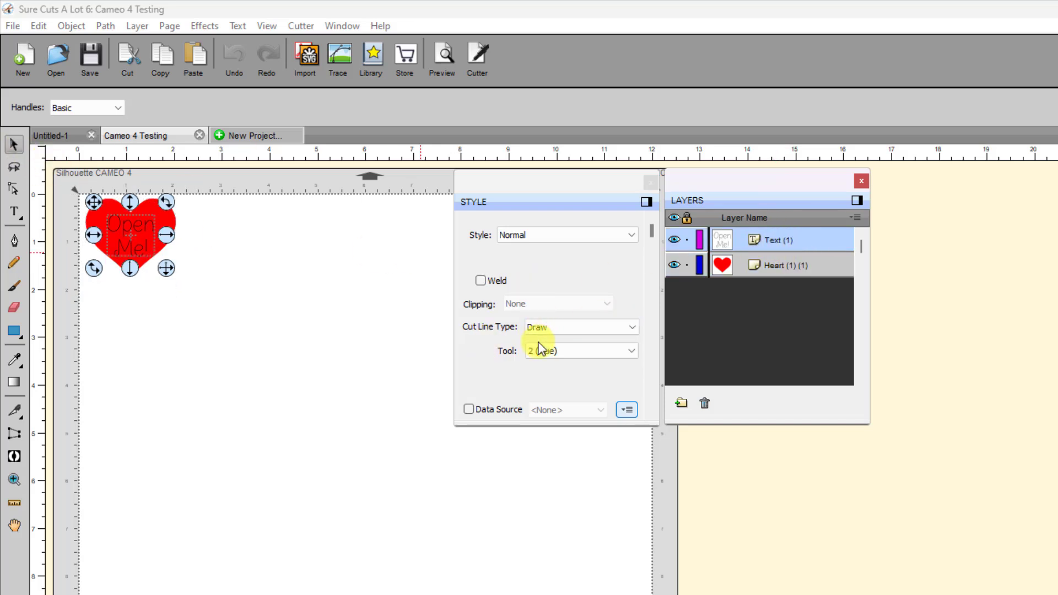
left_click(632, 327)
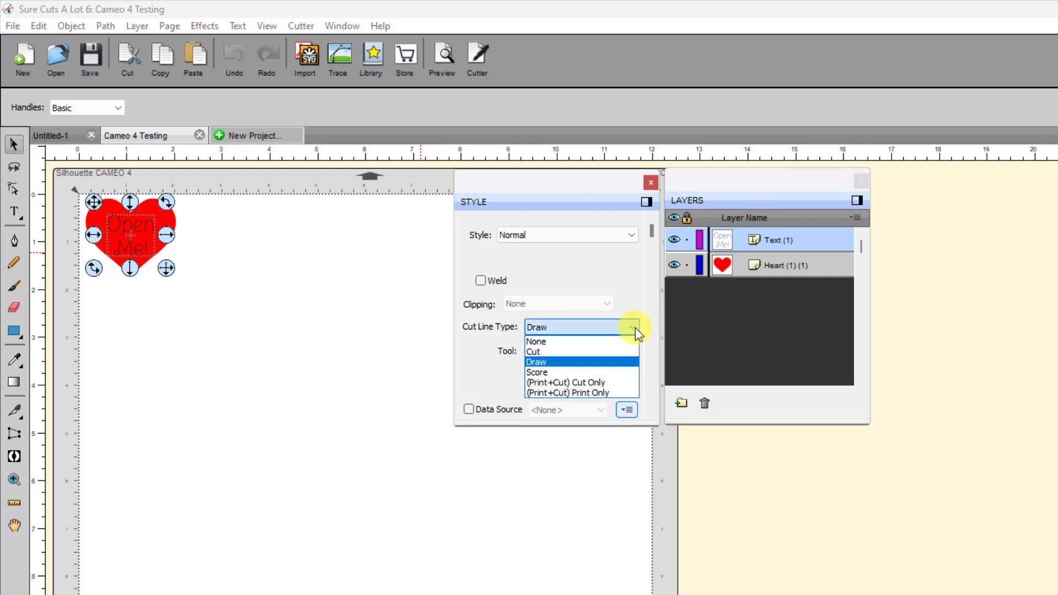
left_click(563, 364)
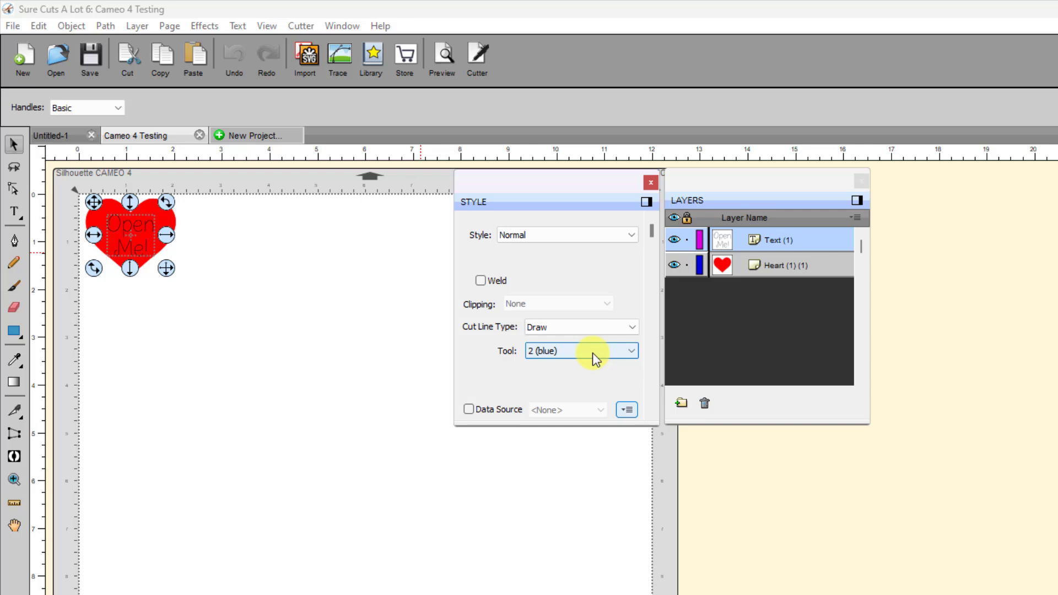
- Open the cut settings for the heart design and turn off cutting the selection only
left_click(473, 54)
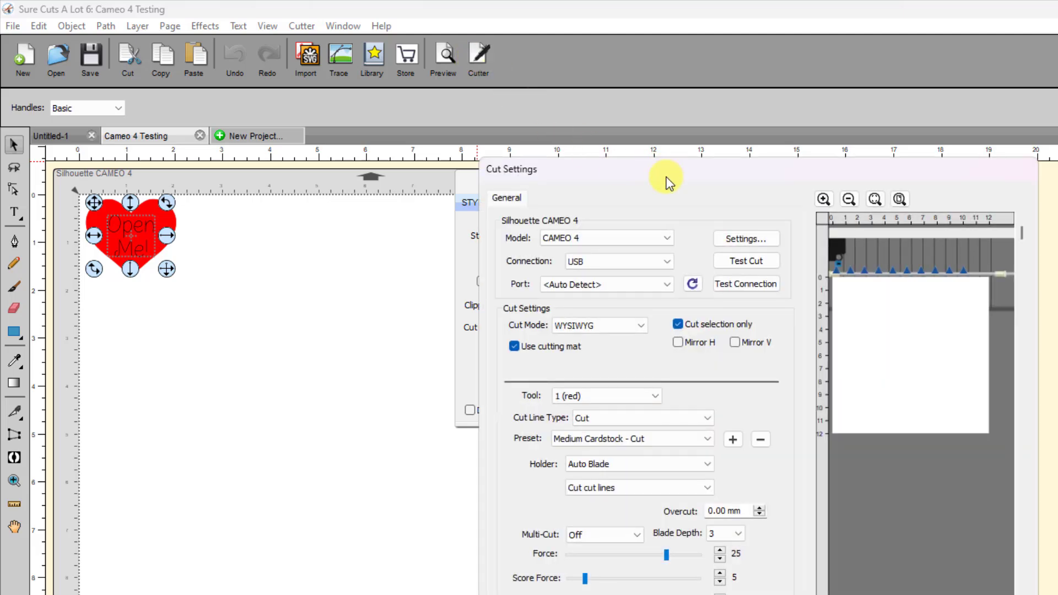
left_click_drag(668, 182, 512, 179)
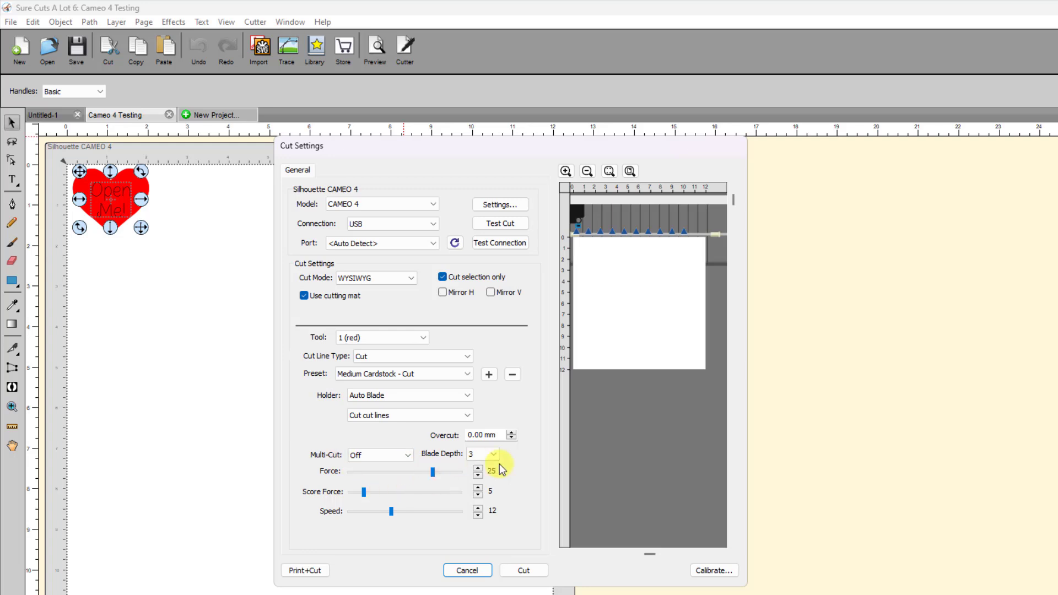
left_click(470, 457)
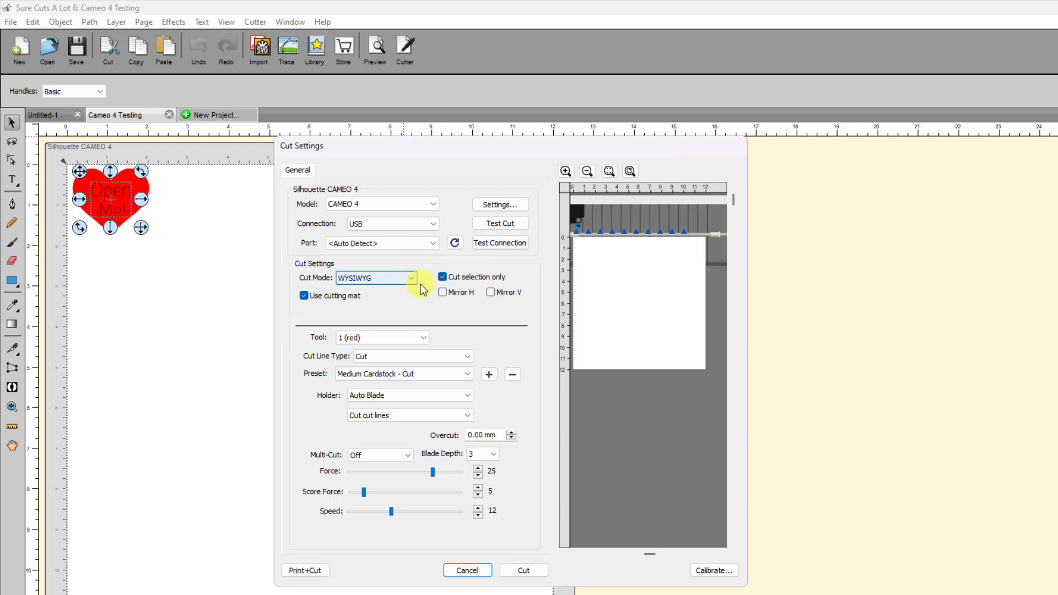
left_click(442, 277)
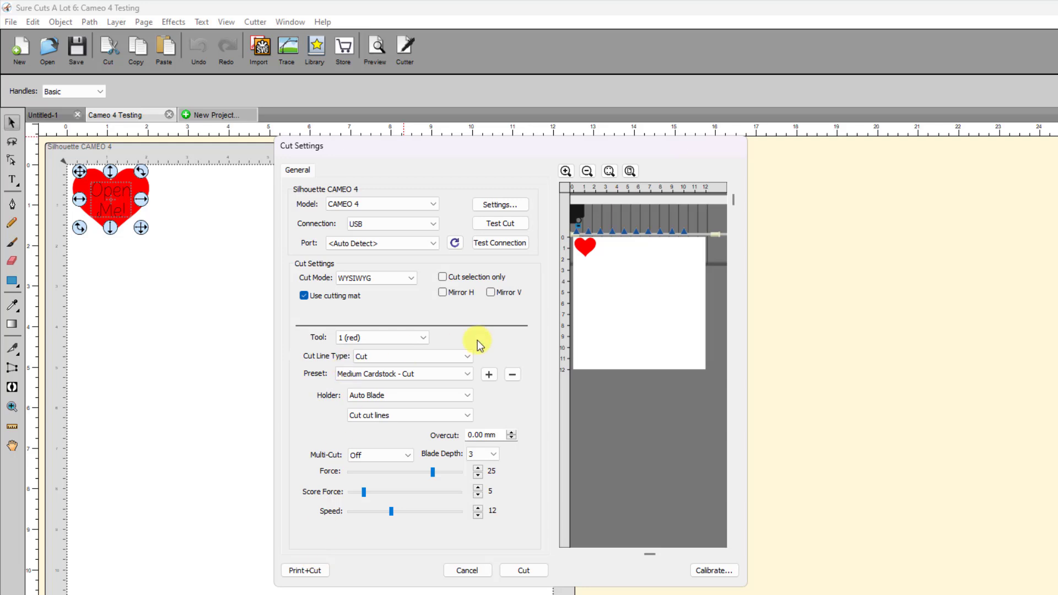
- Send the job to the cutter with tool 2 (blue) drawing at force 7 and the pen color change prompt off
left_click(422, 337)
left_click(362, 358)
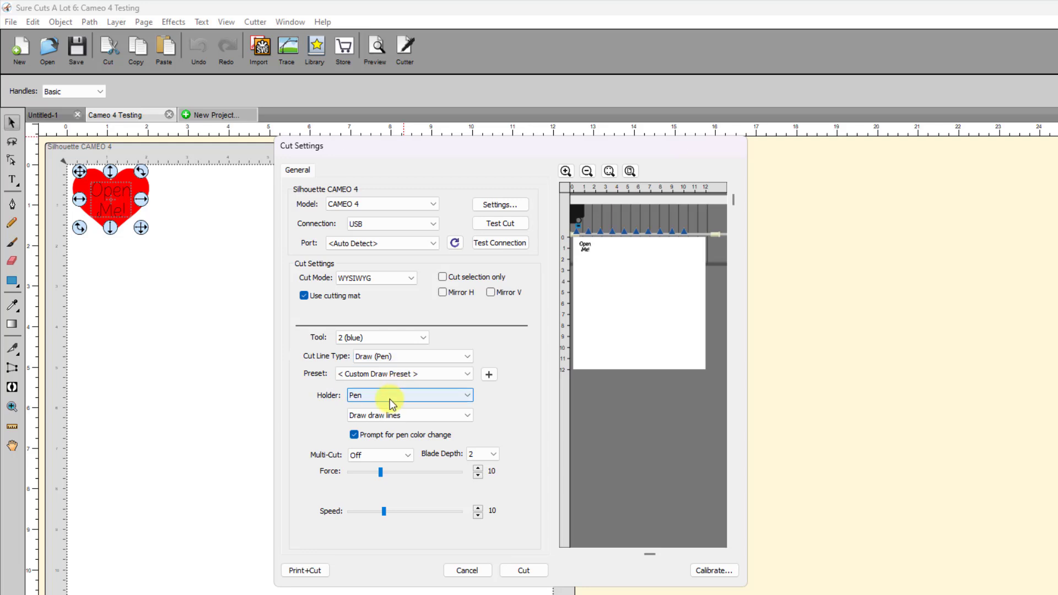
left_click(354, 435)
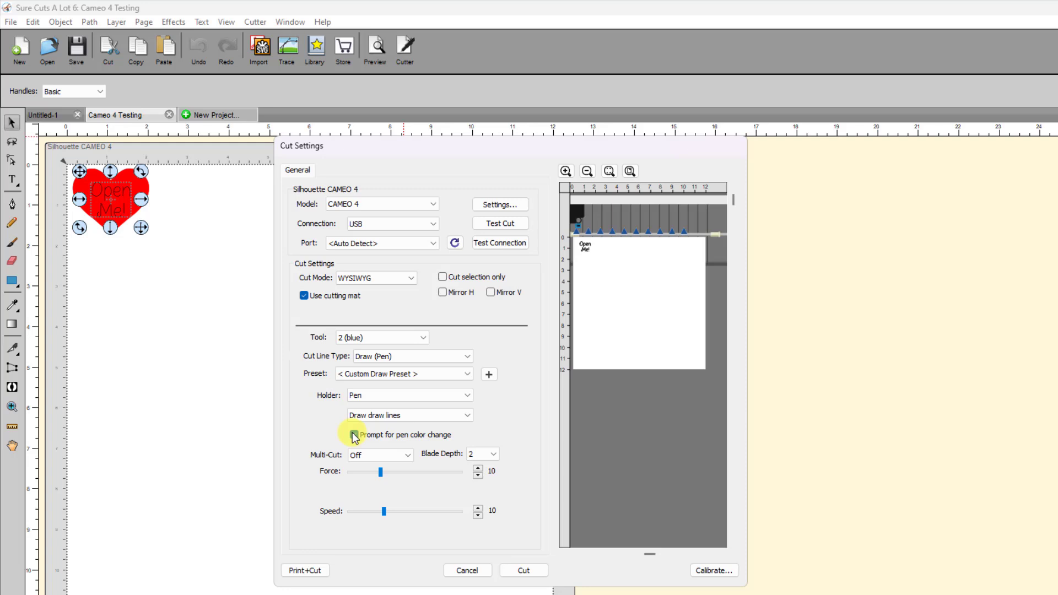
left_click(354, 435)
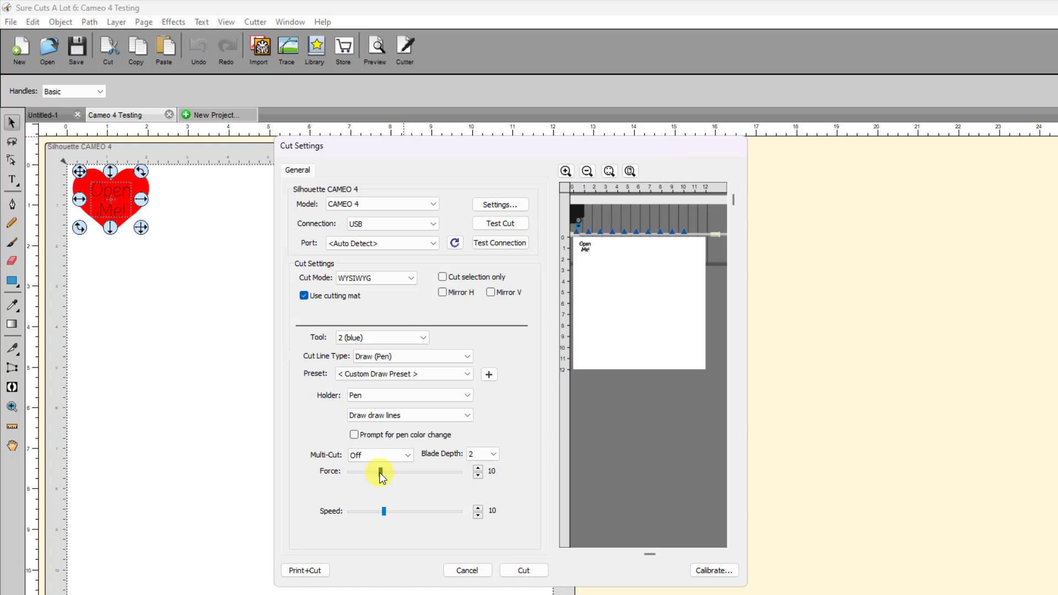
left_click_drag(380, 475, 370, 477)
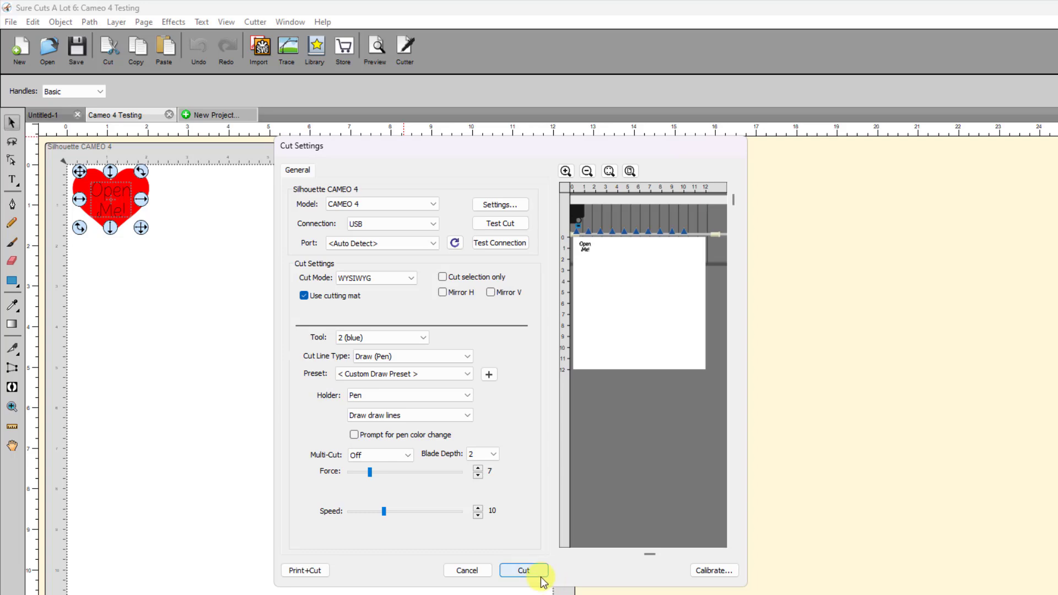
left_click(523, 570)
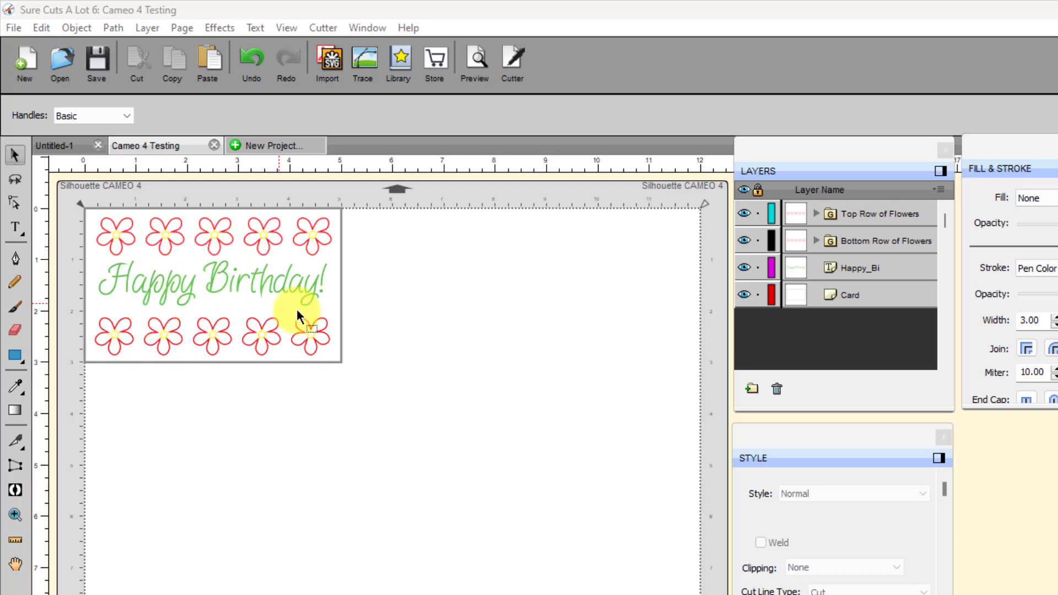
- Set the cut line type of the Card layer to None
left_click(842, 292)
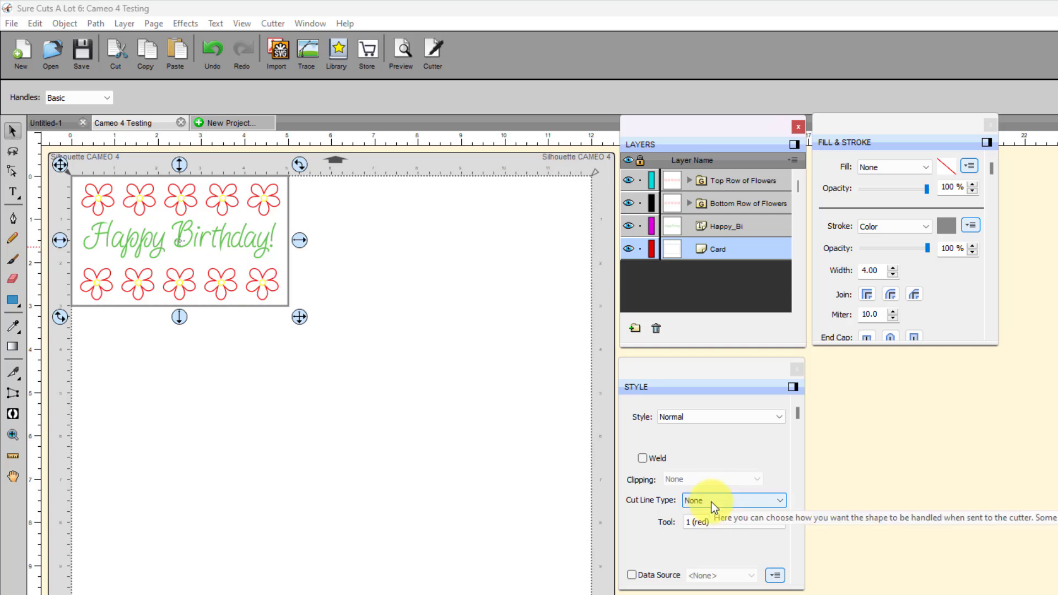
left_click(779, 498)
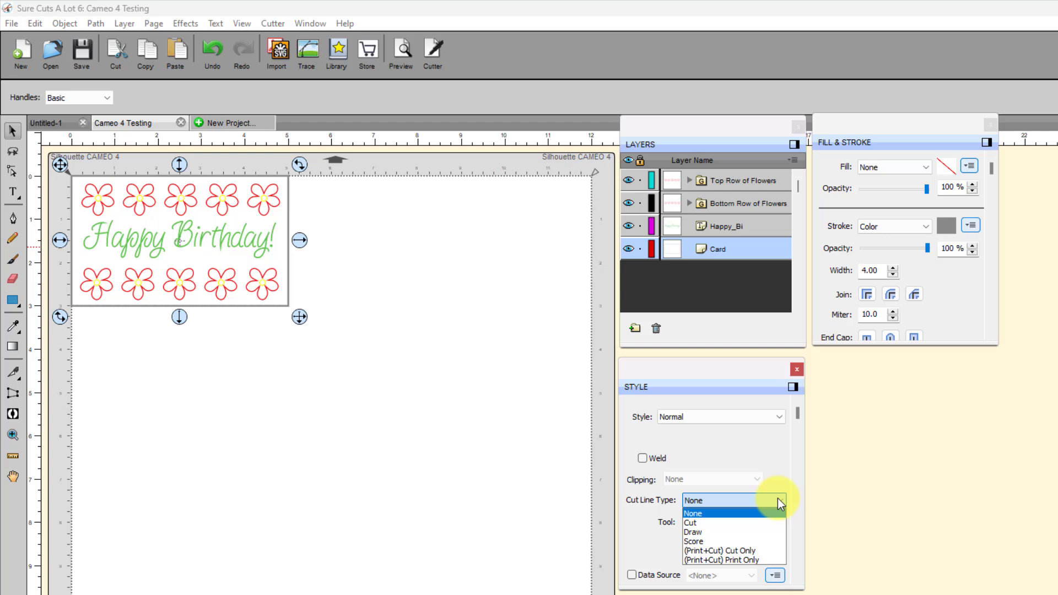
left_click(702, 512)
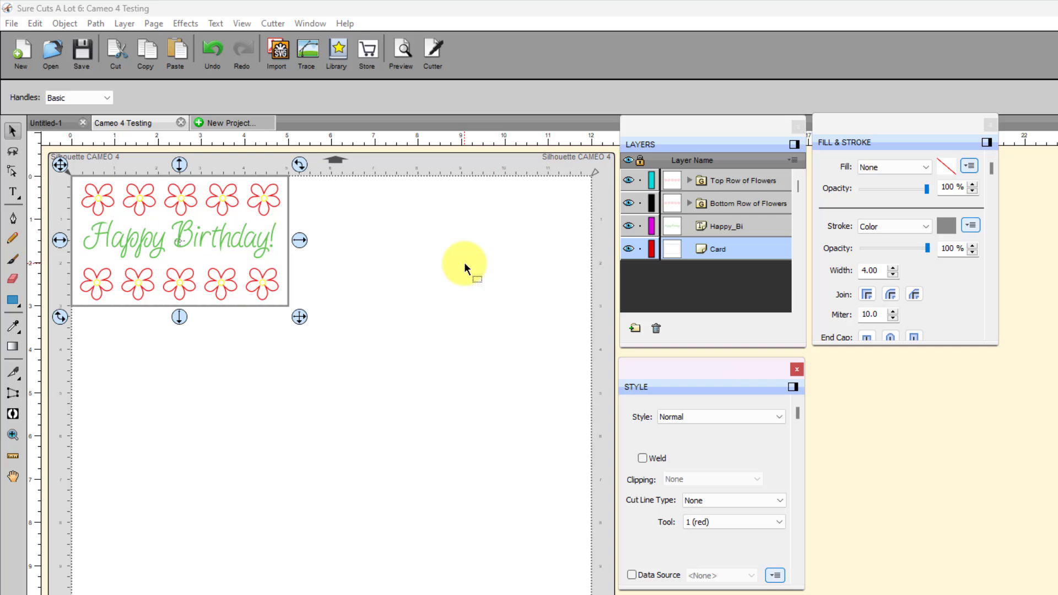
left_click(652, 253)
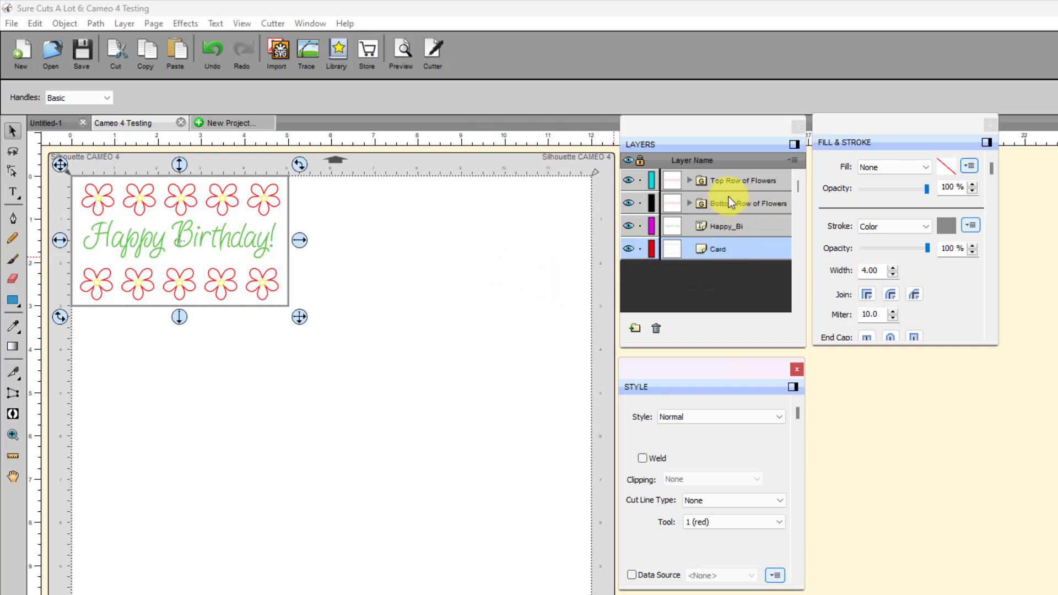
- Set the "Happy Birthday!" text's stroke to Pen Color, using Light Green from the Standard pen set
left_click(709, 227)
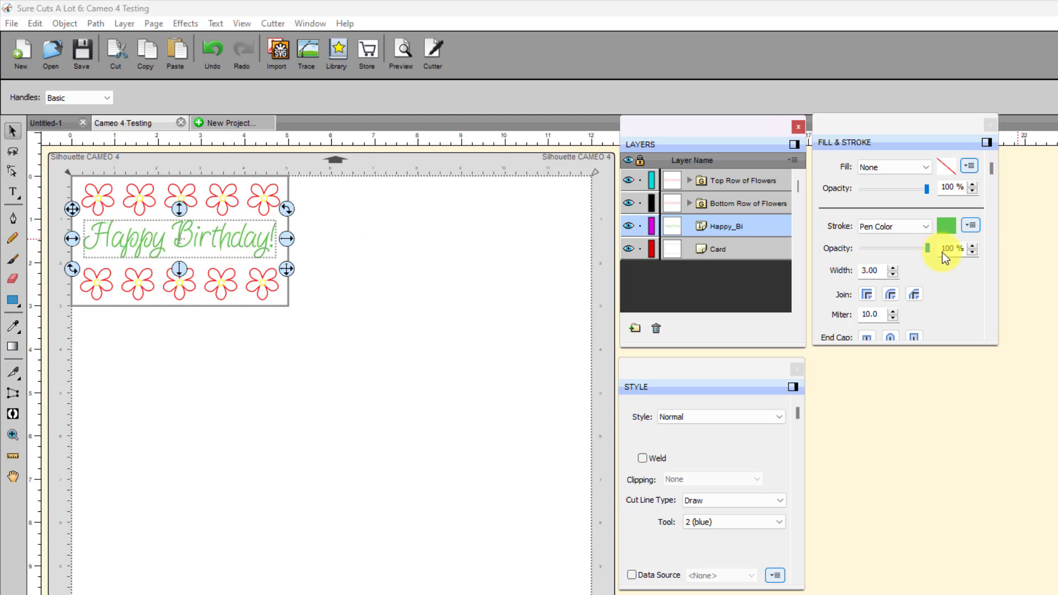
left_click(926, 227)
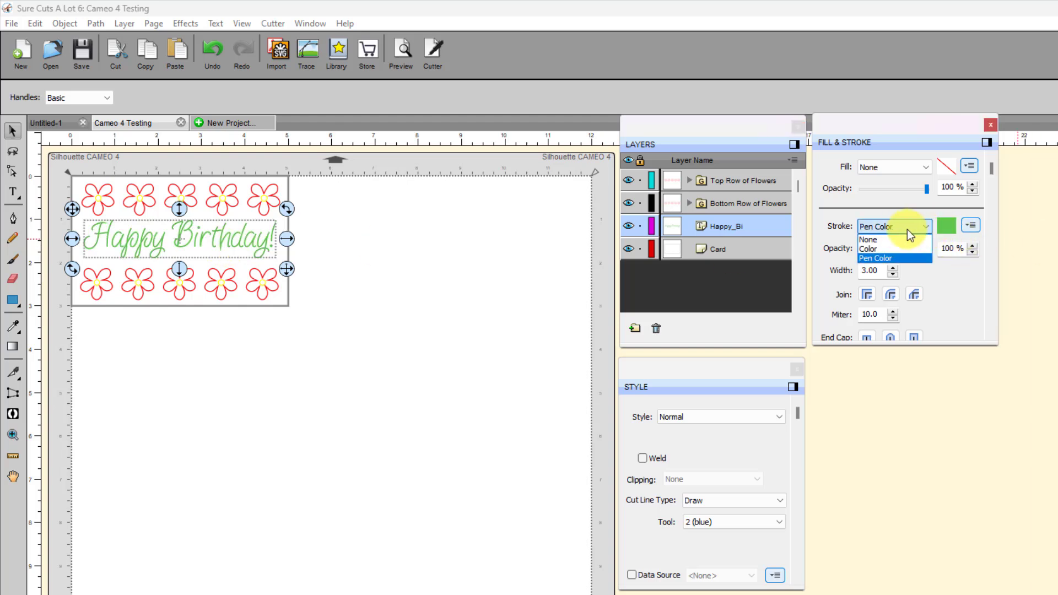
left_click(888, 257)
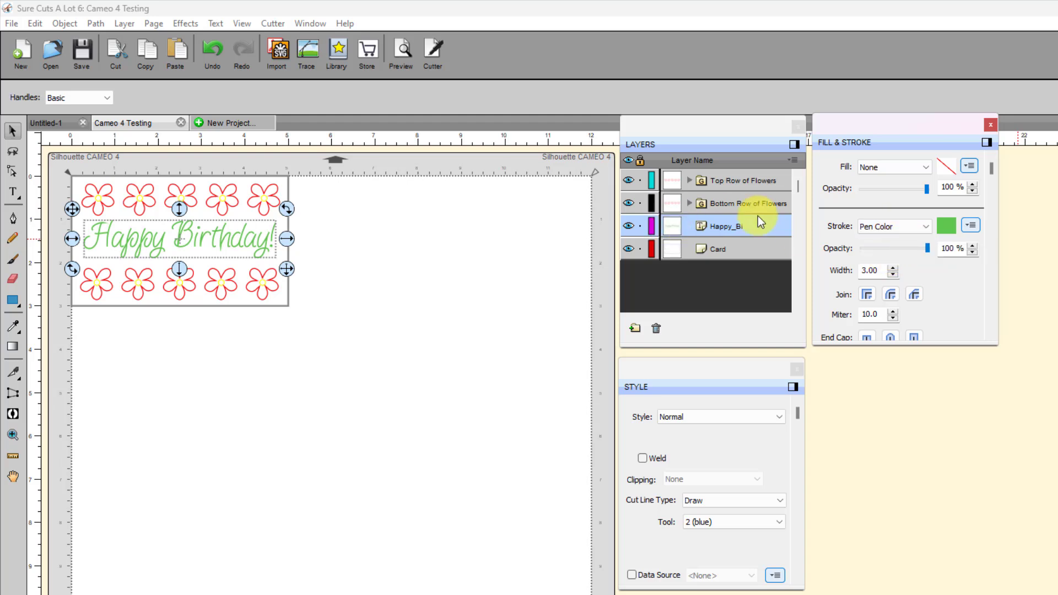
left_click(937, 224)
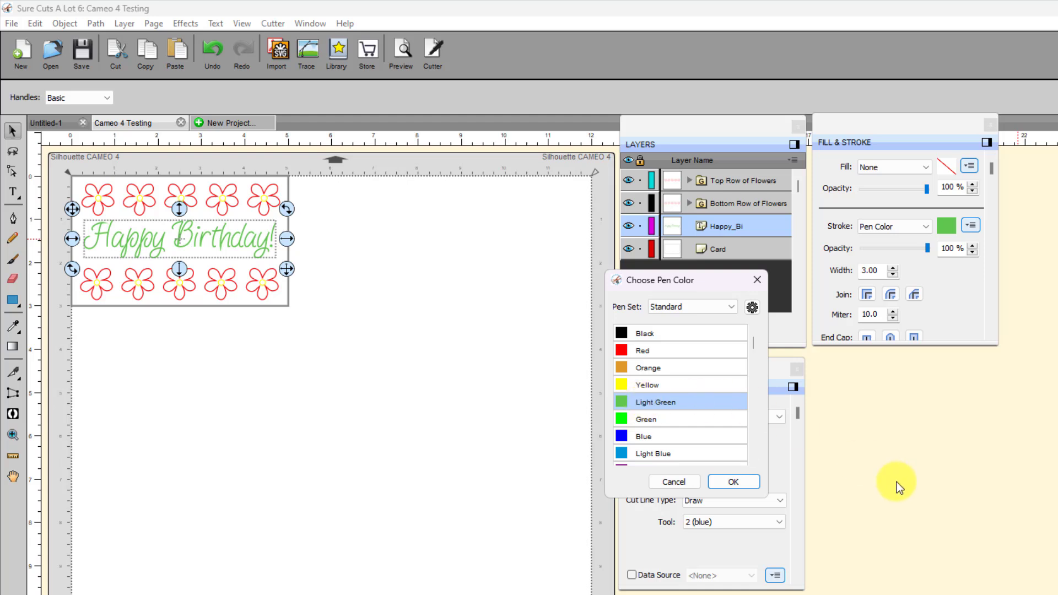
left_click(737, 481)
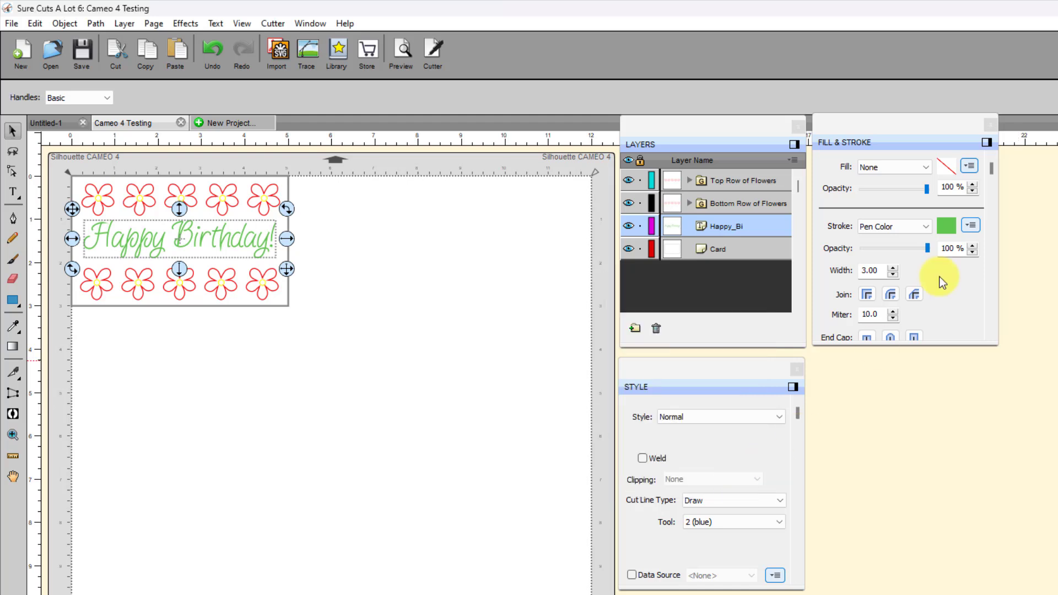
- Inspect the stroke pen colors of both flower rows, including the petals and center of a flower in the top row
left_click(714, 205)
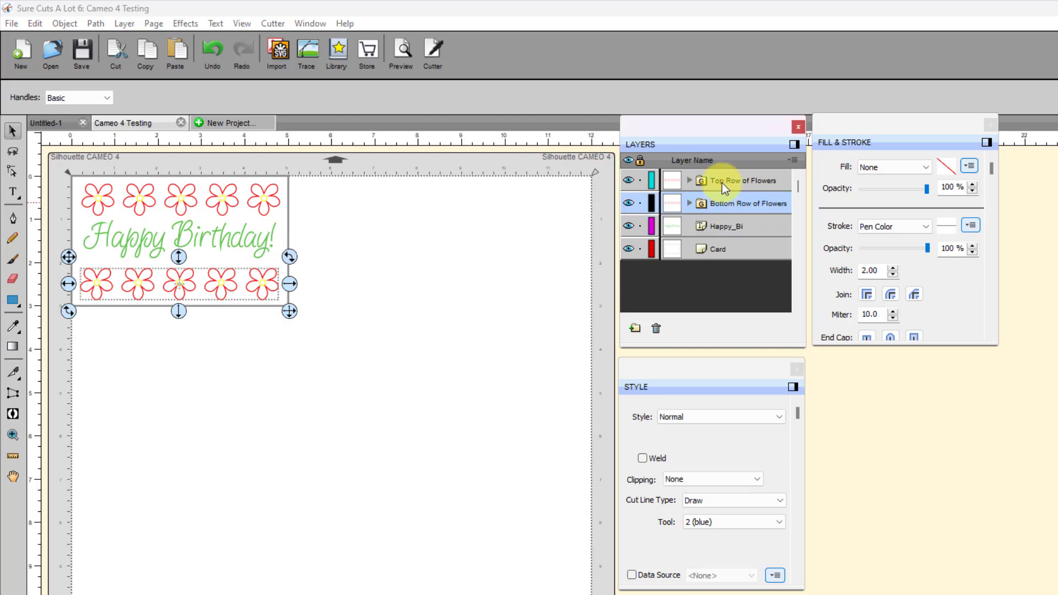
left_click(722, 183)
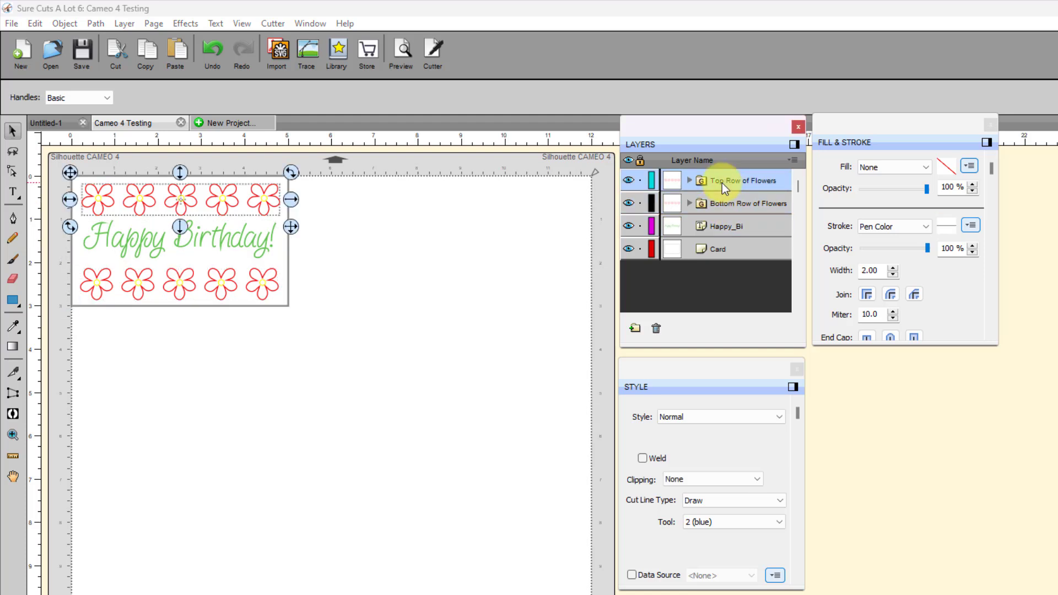
left_click(689, 181)
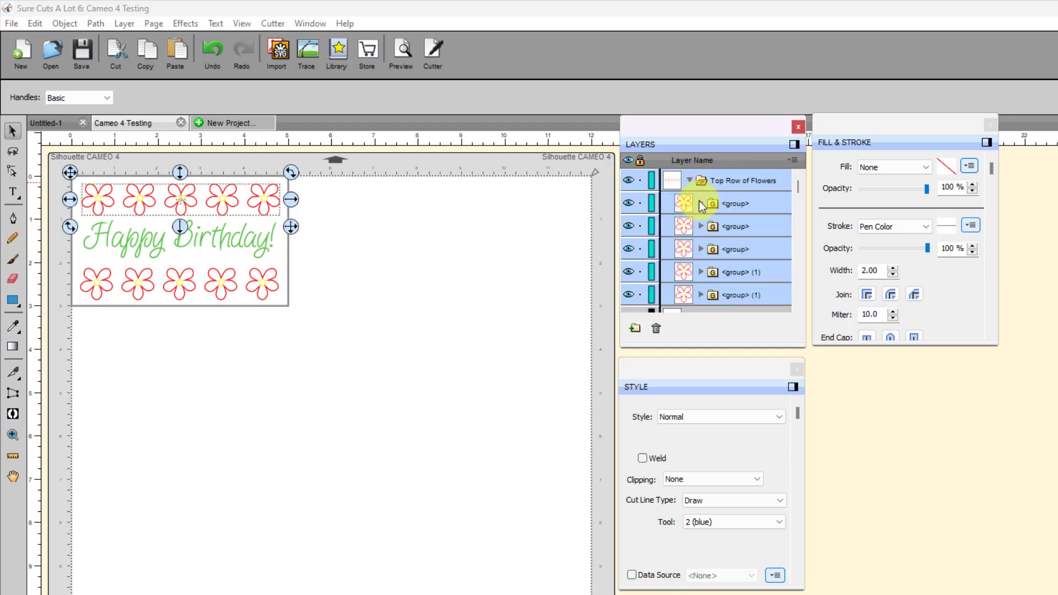
left_click(700, 204)
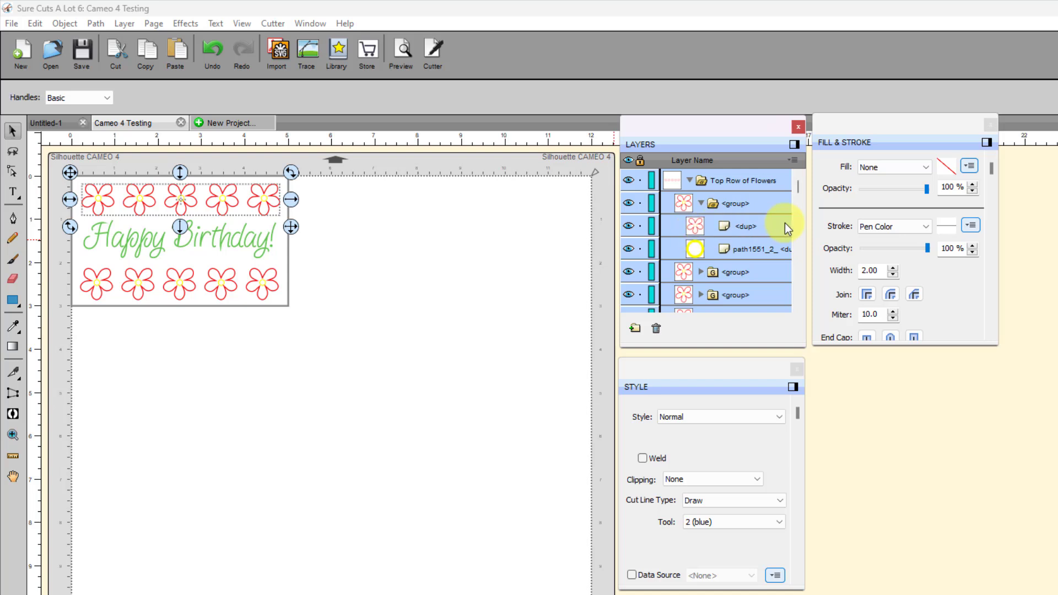
left_click(732, 226)
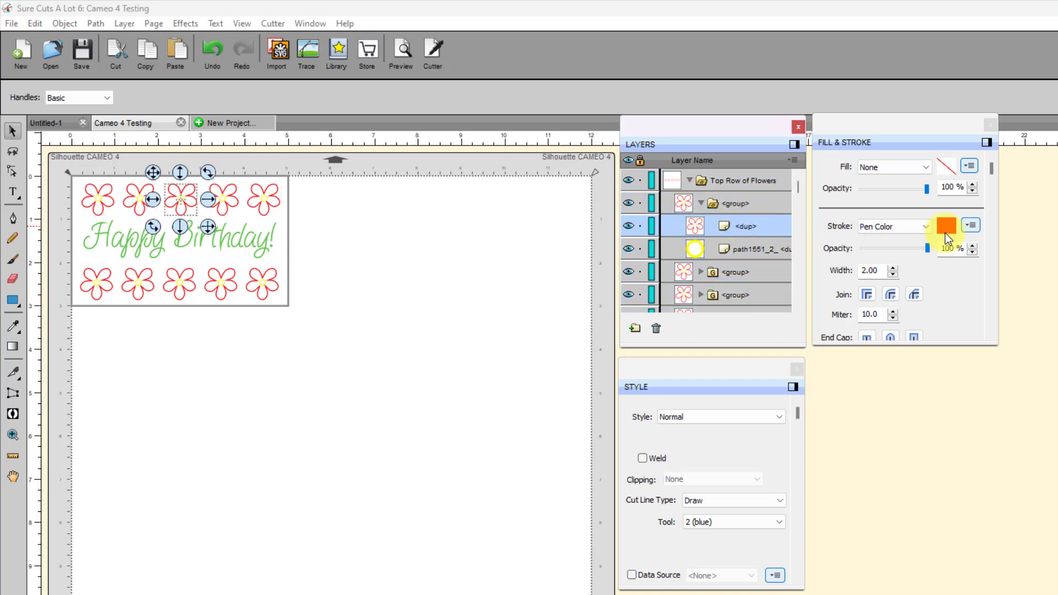
left_click(738, 249)
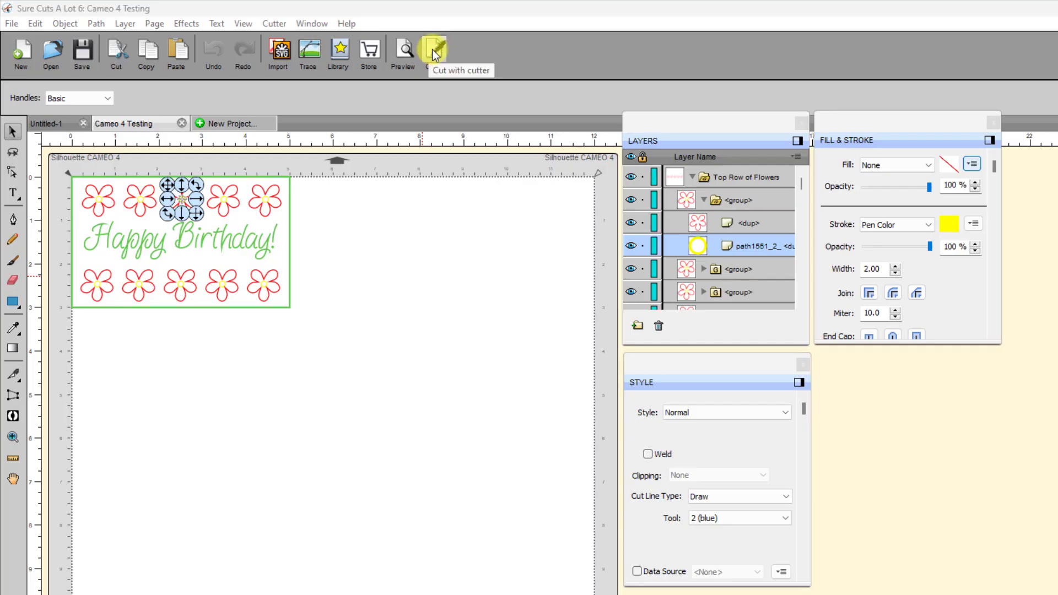
- Send the birthday card to the cutter using tool 2 (blue), keeping the pen color change prompt on
left_click(432, 49)
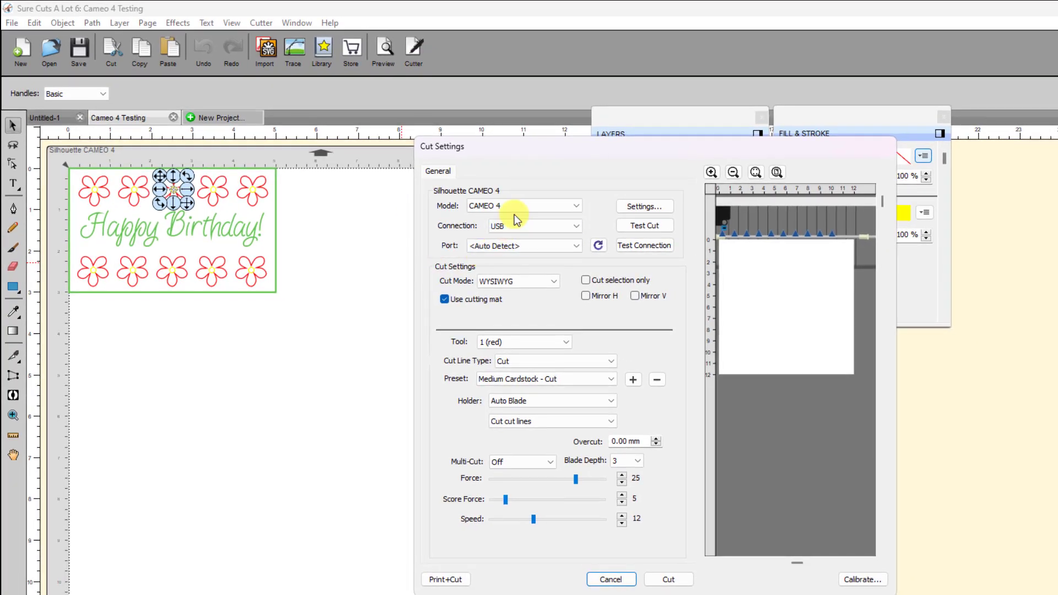
left_click(559, 342)
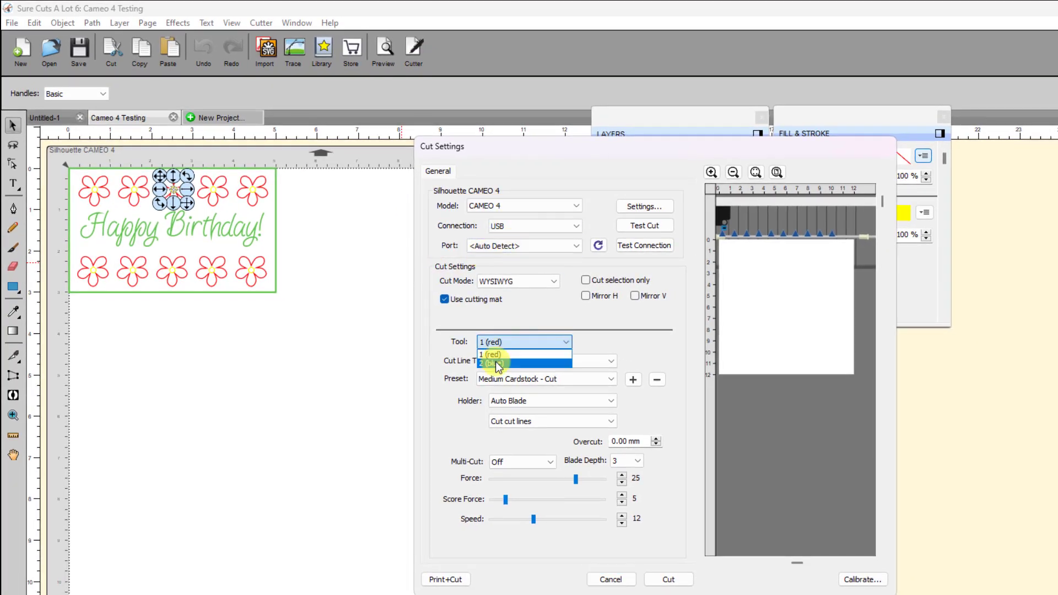
left_click(497, 360)
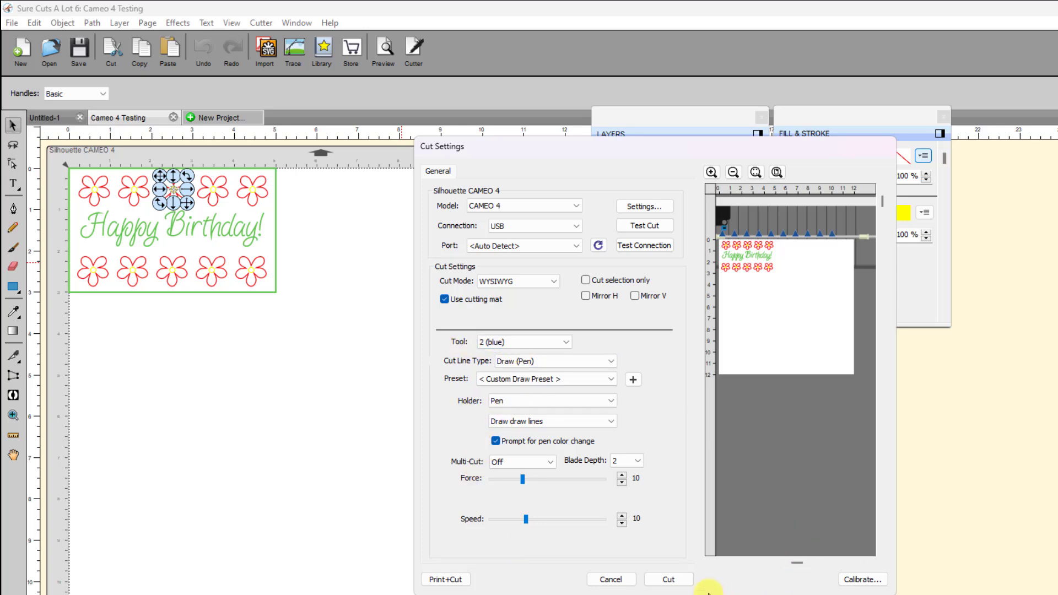
left_click(668, 579)
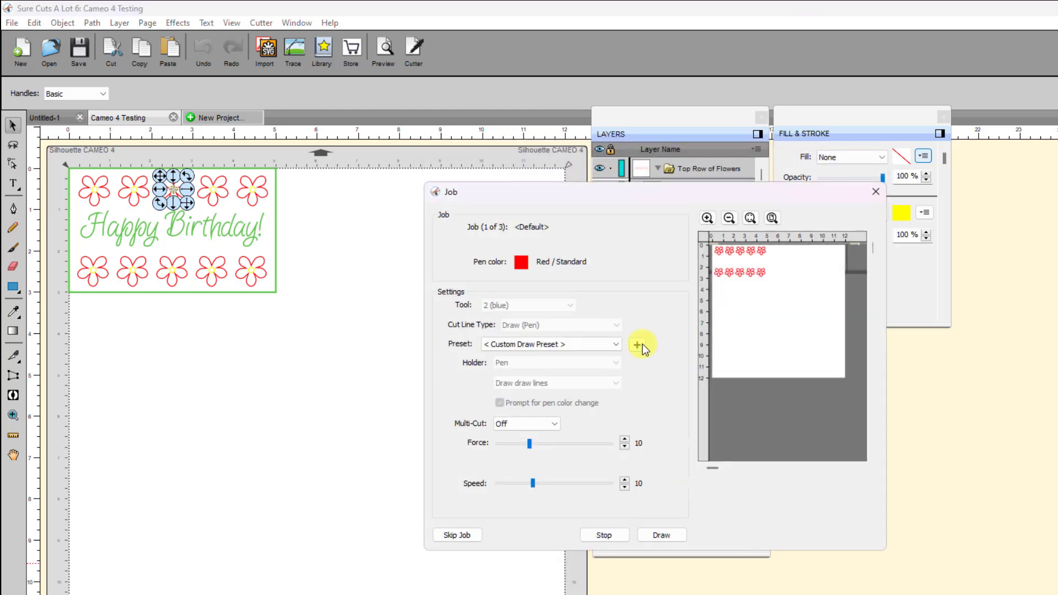
- Skip the red and yellow pen jobs to reach the Light Green text job
mouse_move(574, 200)
left_mouse_down()
mouse_move(500, 173)
mouse_move(481, 149)
left_mouse_up()
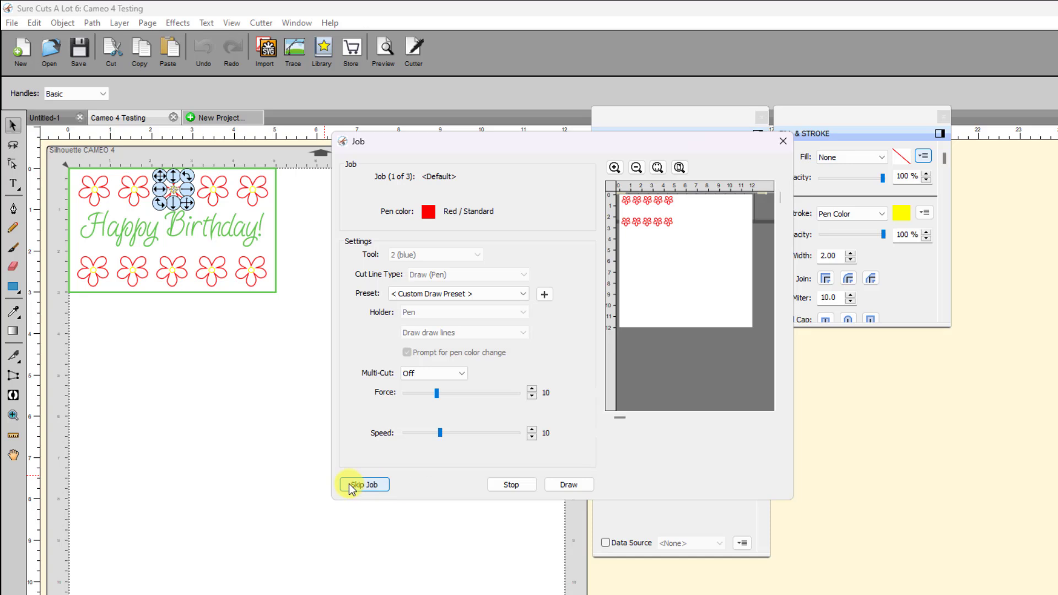
left_click(387, 484)
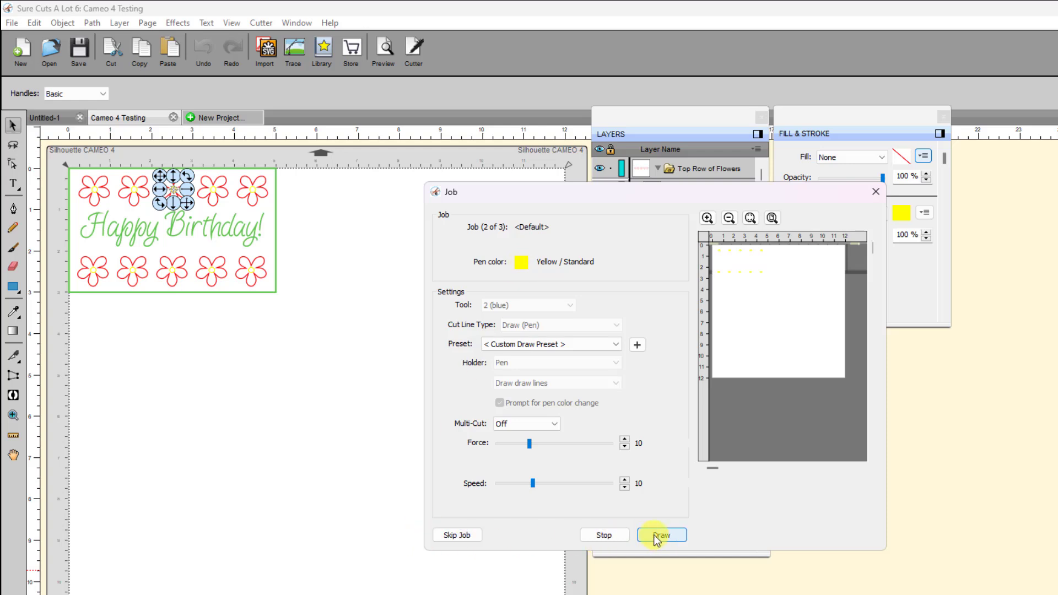
left_click(457, 534)
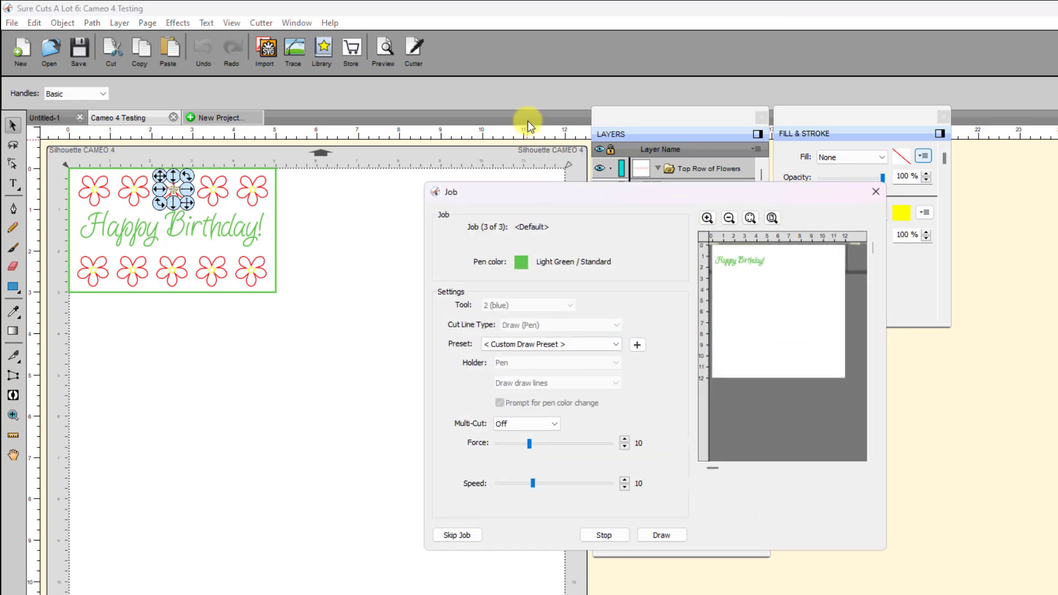